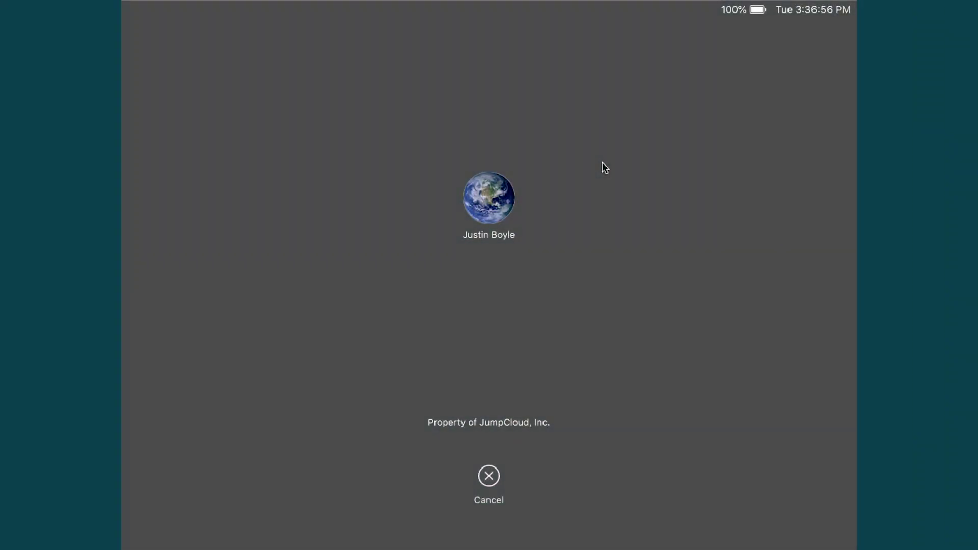
Unlock the Mac at the login window by entering the account password
key("Return")
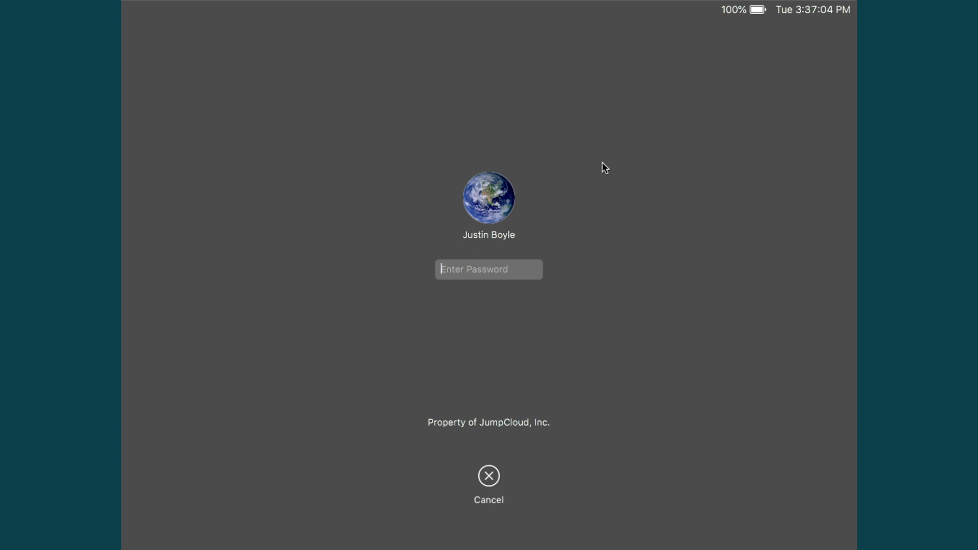
type("******")
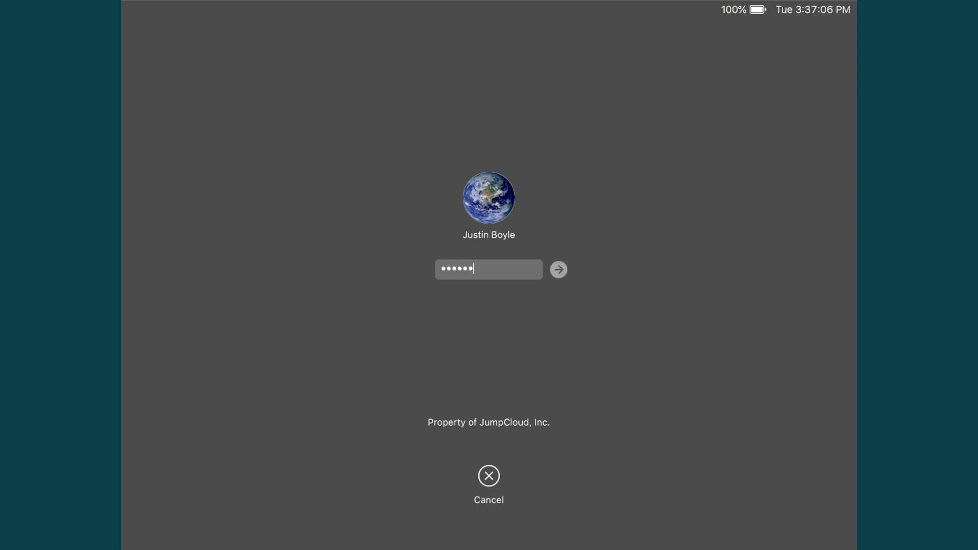
type("****")
key("Return")
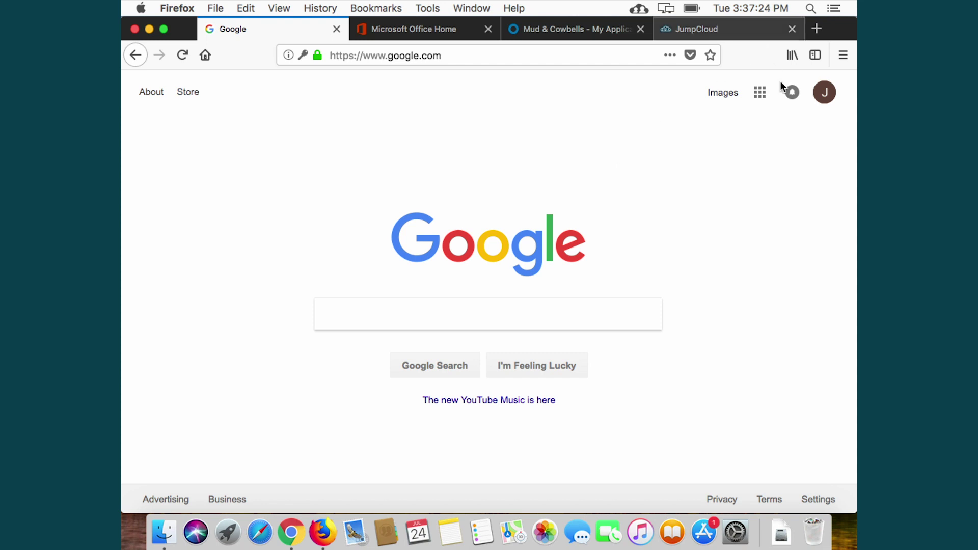
Check the signed-in account on Google and on Office 365, then bring up the Okta tab
left_click(827, 103)
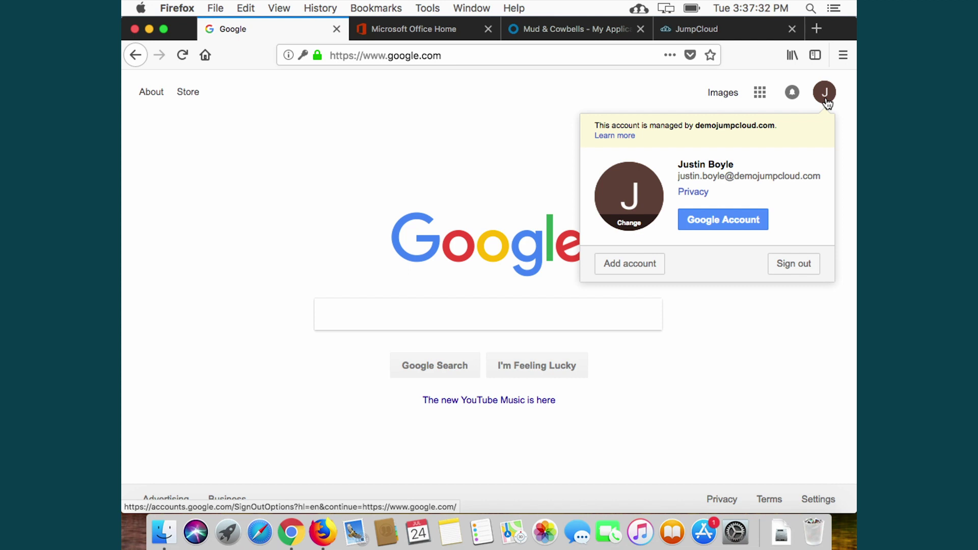
left_click(434, 25)
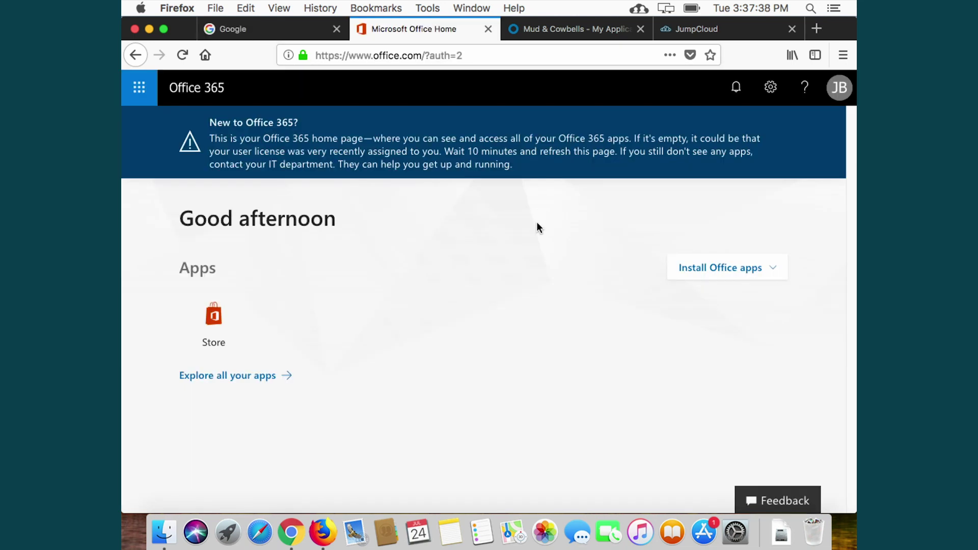
left_click(839, 89)
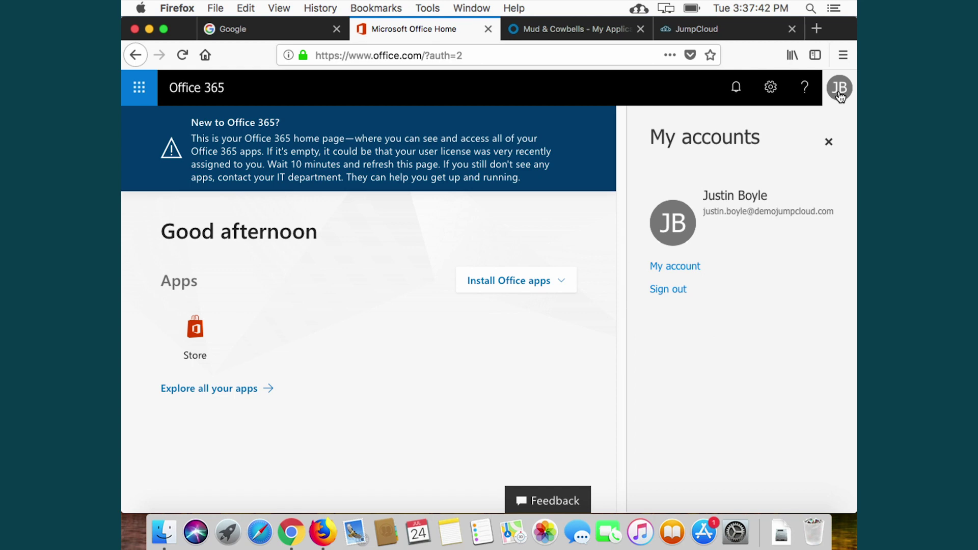
left_click(573, 29)
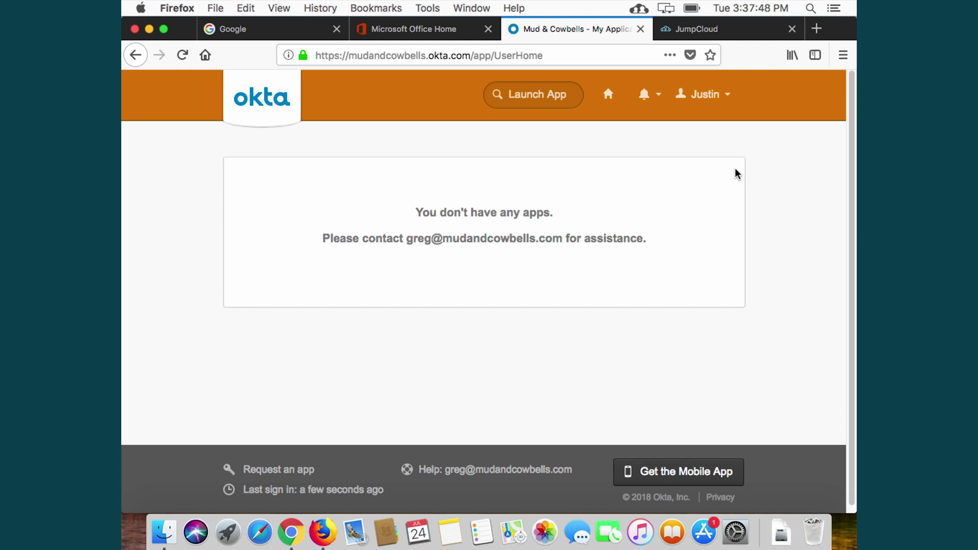
Switch to the JumpCloud User Portal tab listing six single sign-on apps, including AWS and GitHub
left_click(722, 26)
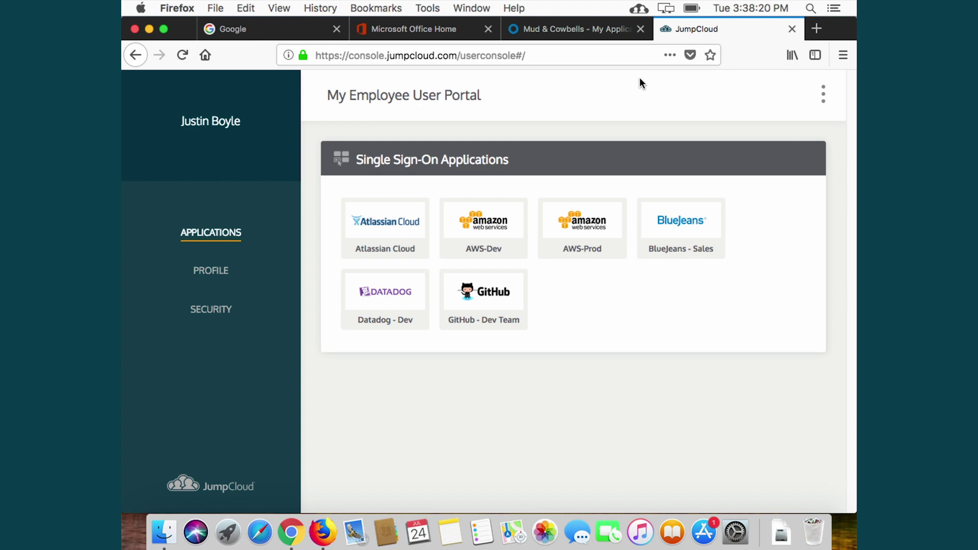
left_click(471, 8)
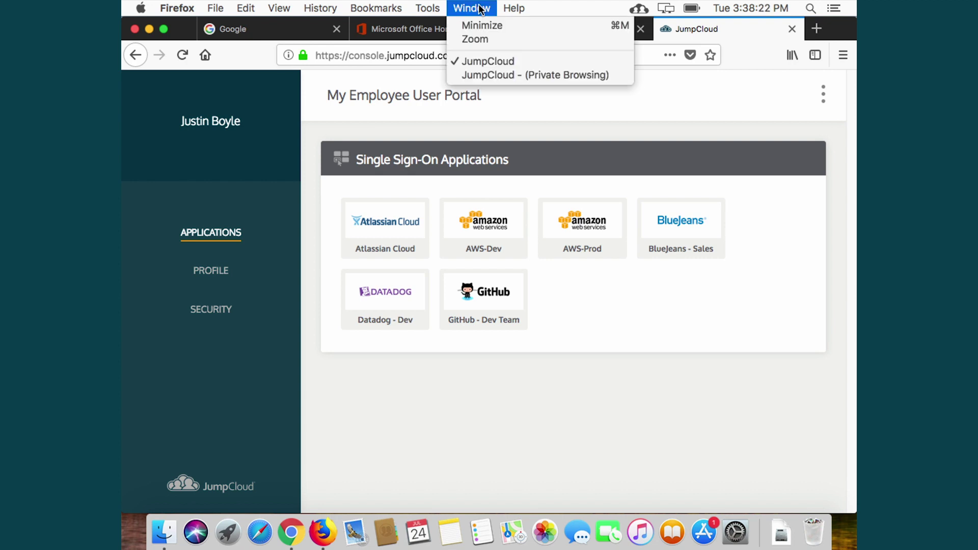
left_click(485, 75)
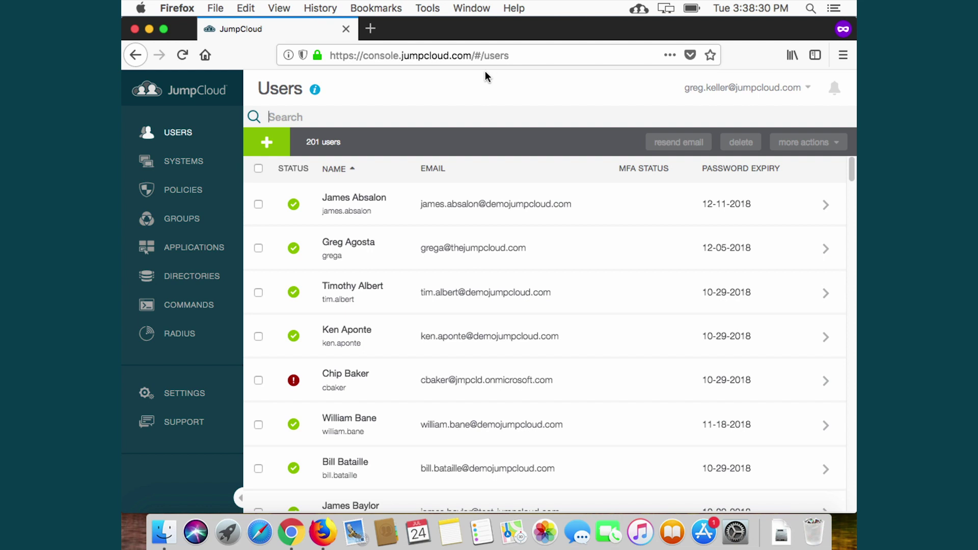
type("j")
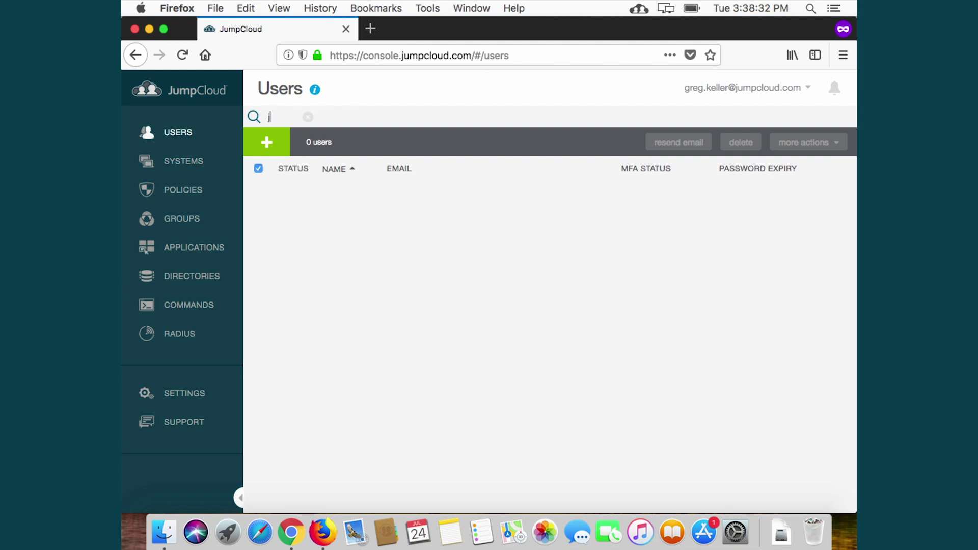
type("ustin")
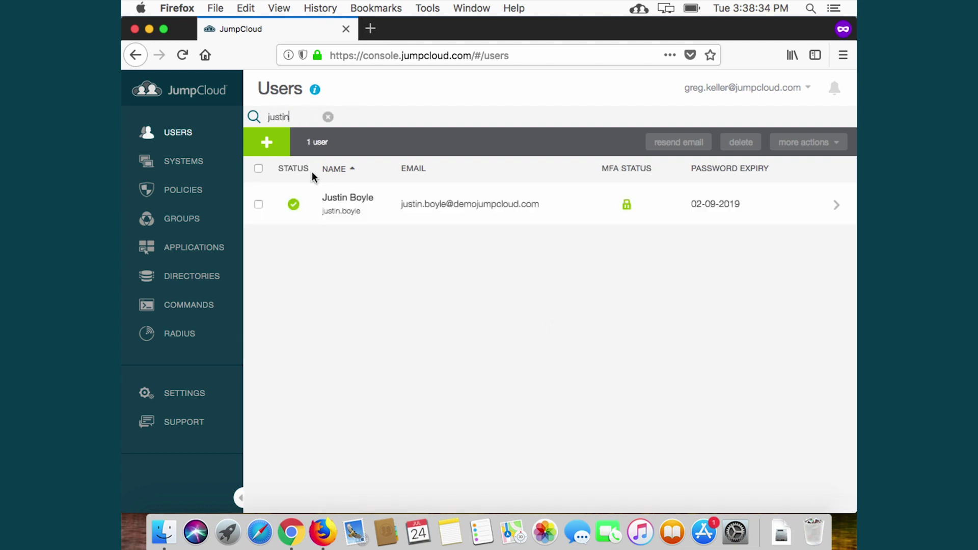
left_click(405, 216)
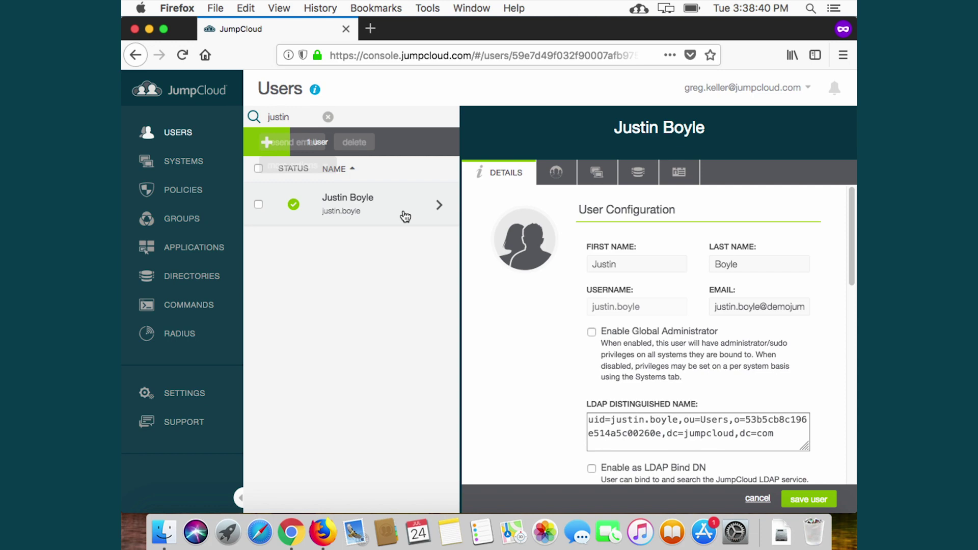
left_click(560, 180)
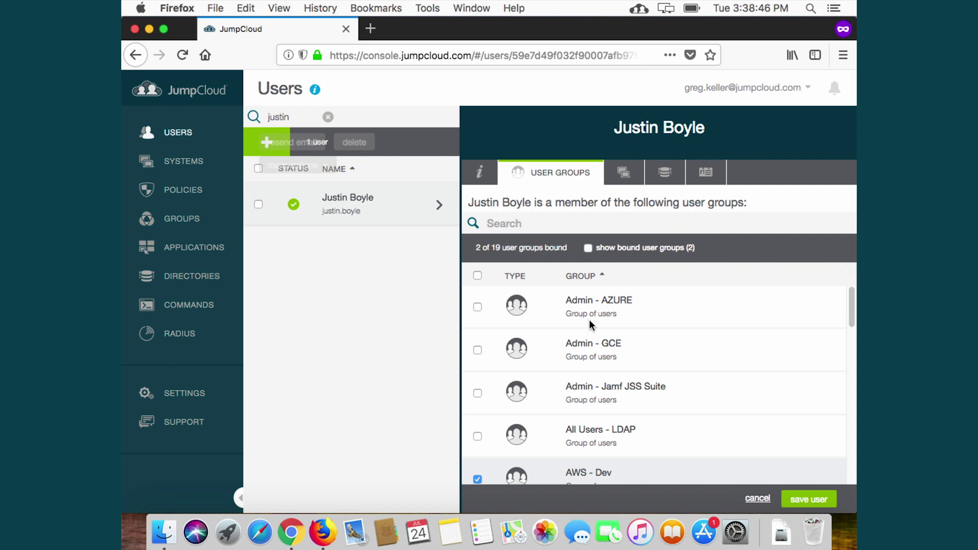
scroll(589, 325, "down", 10)
scroll(591, 321, "up", 5)
scroll(591, 321, "up", 5)
left_click(588, 248)
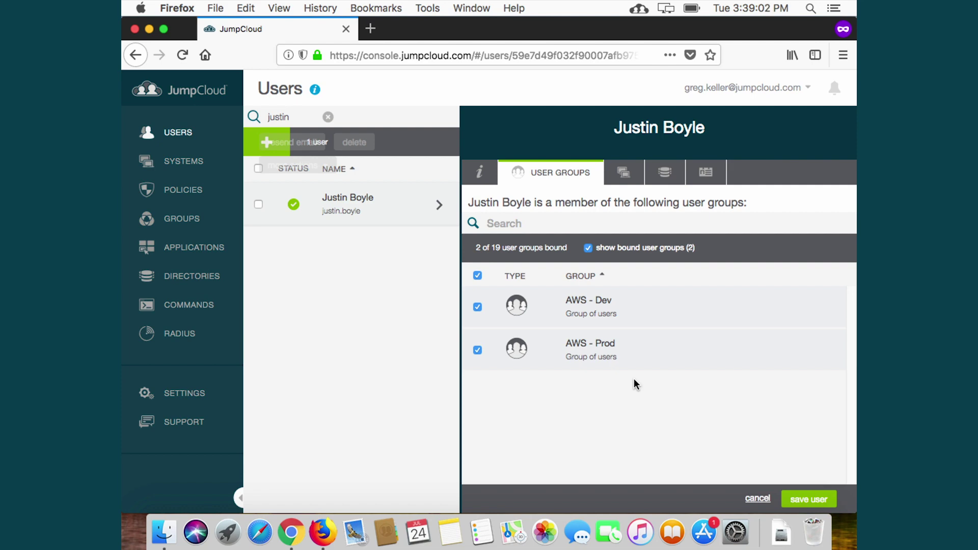
left_click(634, 173)
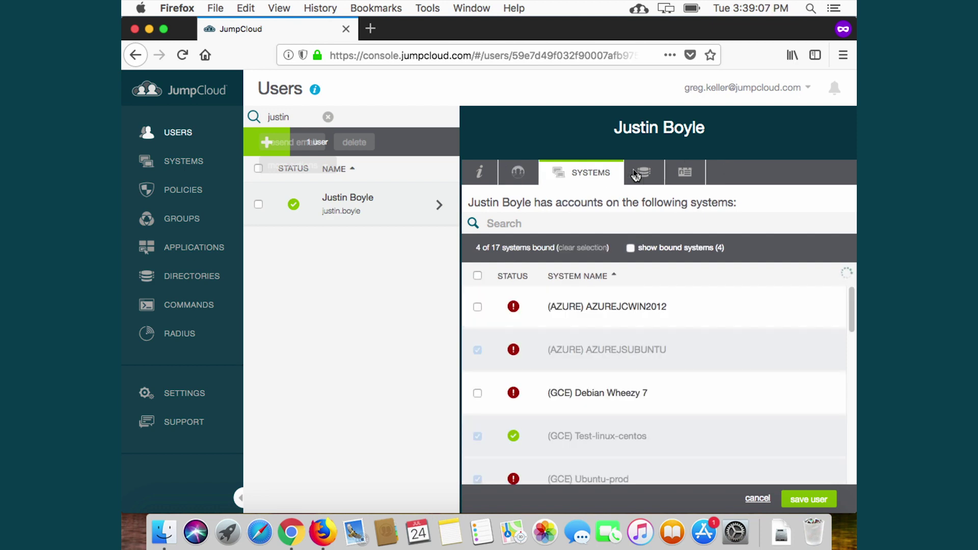
left_click(630, 249)
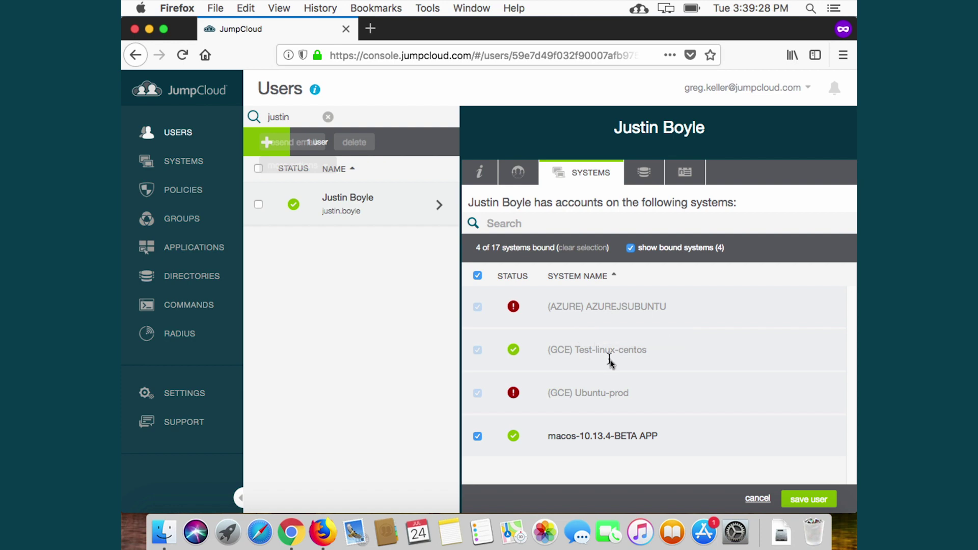
left_click(646, 174)
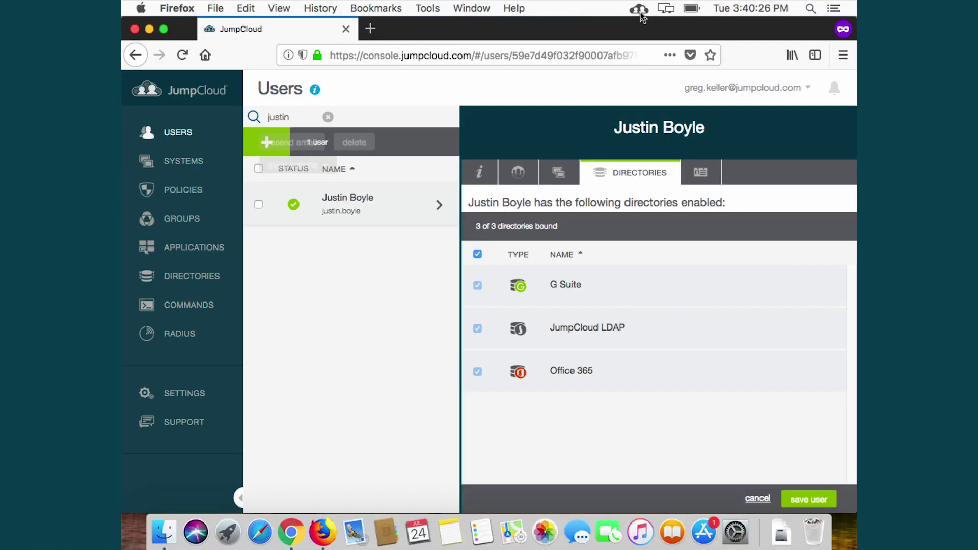
Fill in the current, new and confirmation passwords in the JumpCloud menu-bar form and submit
left_click(639, 12)
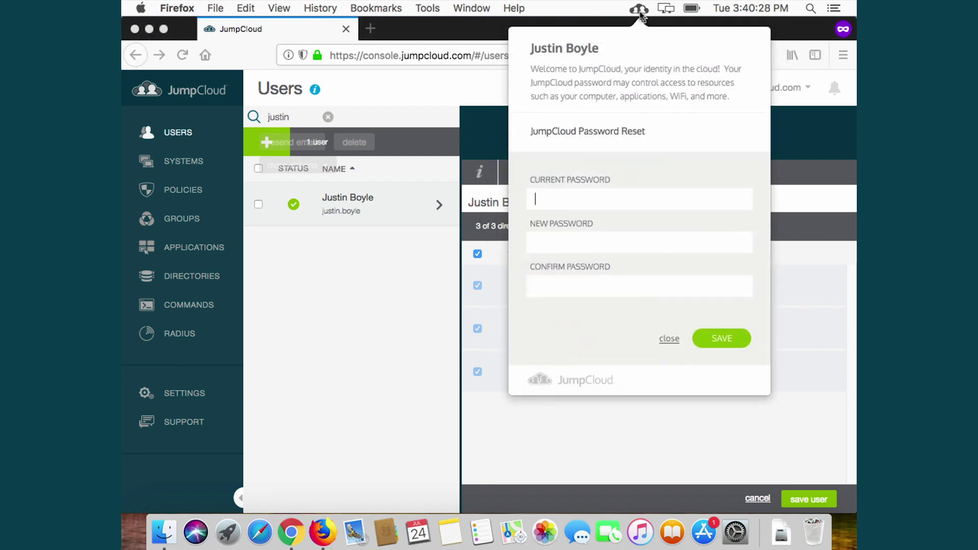
left_click(589, 200)
type("•••••••")
type("•••")
key("Tab")
type("•••••")
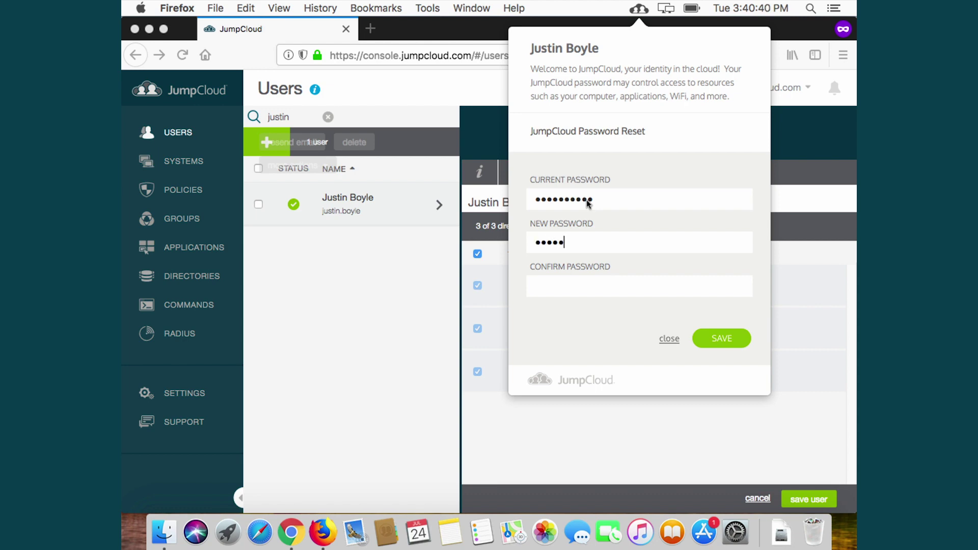
key("Tab")
type("•••••")
left_click(716, 335)
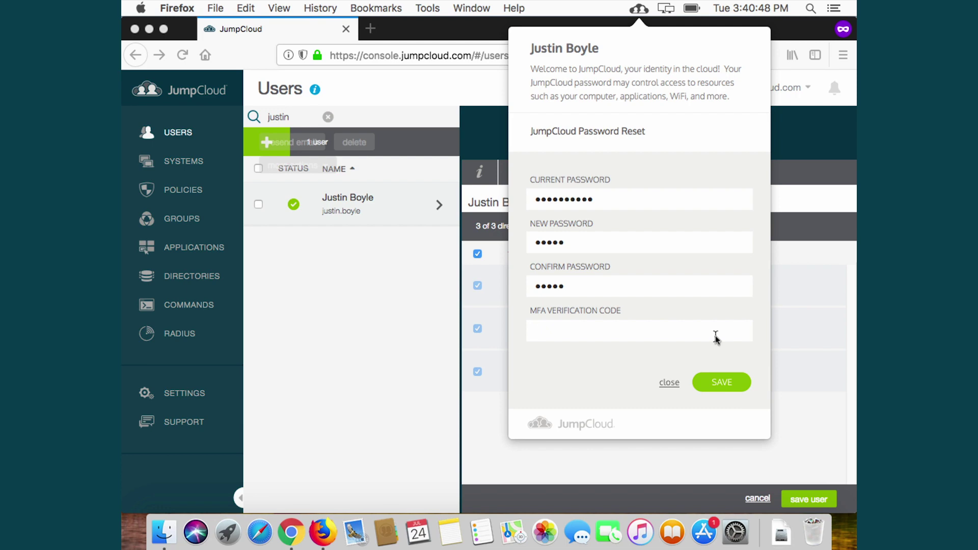
Submit the MFA code, then replace the rejected code with a new one and resubmit
left_click(728, 386)
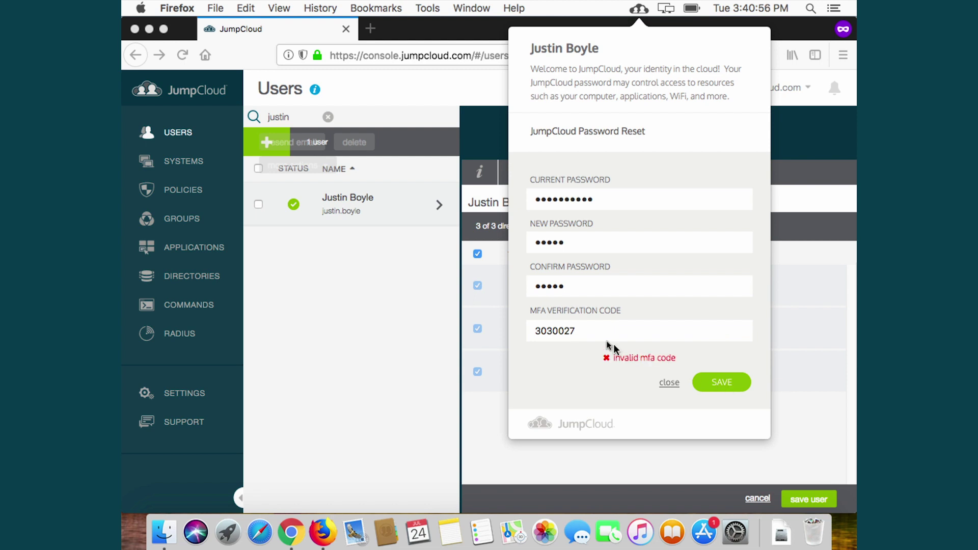
left_click(575, 334)
key("BackSpace")
key("BackSpace")
key("BackSpace")
key("BackSpace")
key("BackSpace")
key("BackSpace")
key("BackSpace")
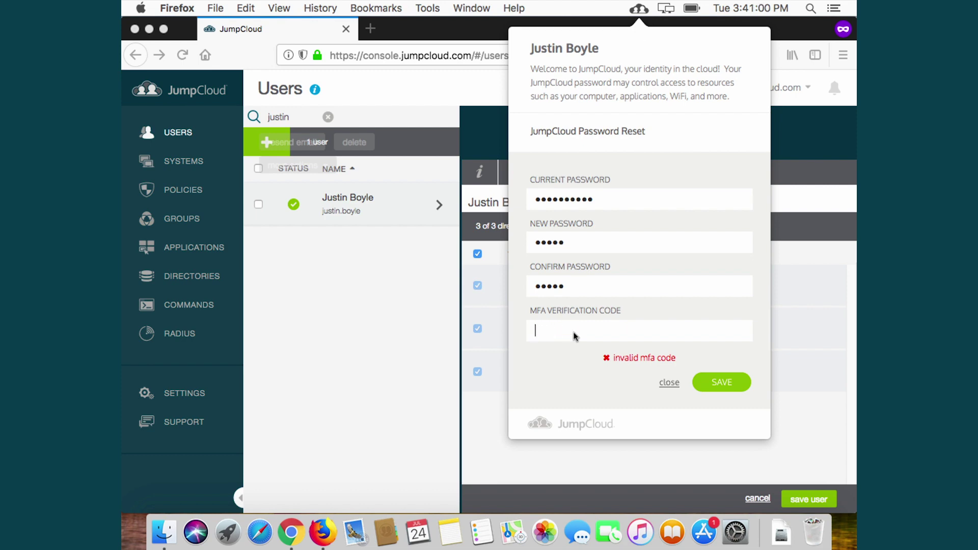
left_click(719, 387)
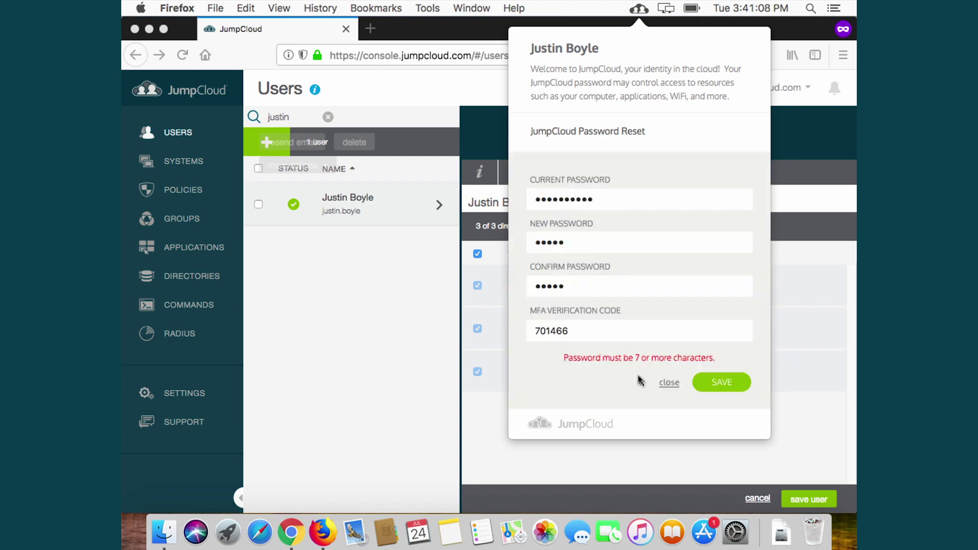
Replace the too-short password with a matching one of at least seven characters, and resubmit
double_click(554, 243)
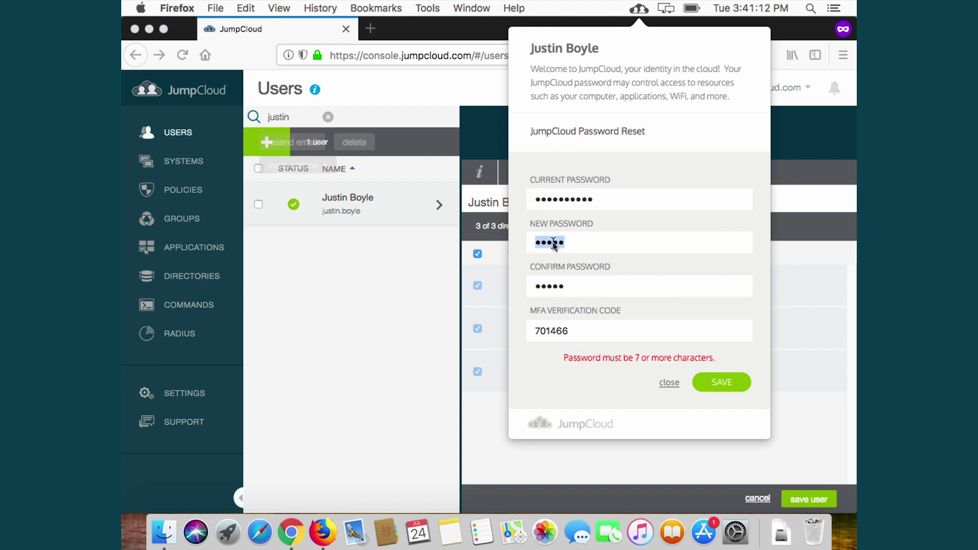
key("Tab")
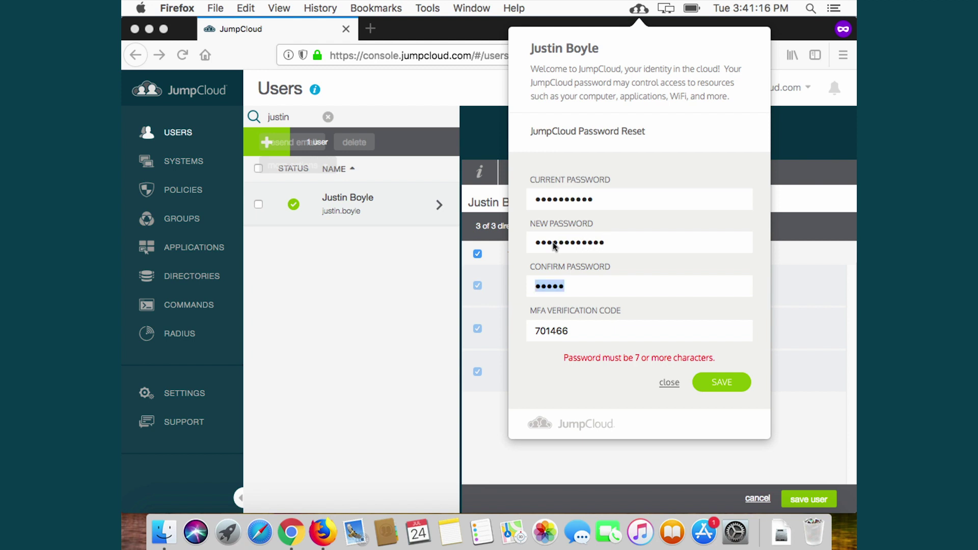
left_click(715, 378)
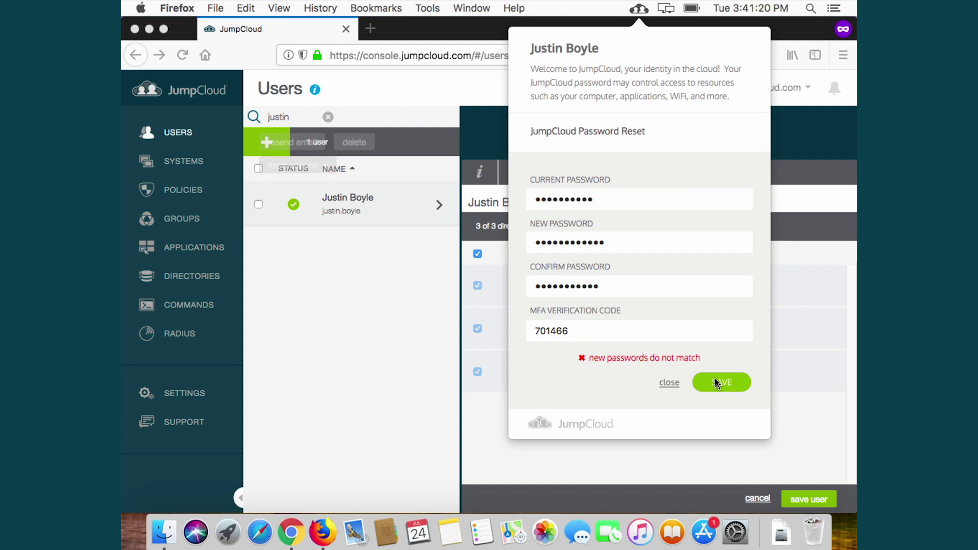
left_click_drag(603, 287, 522, 288)
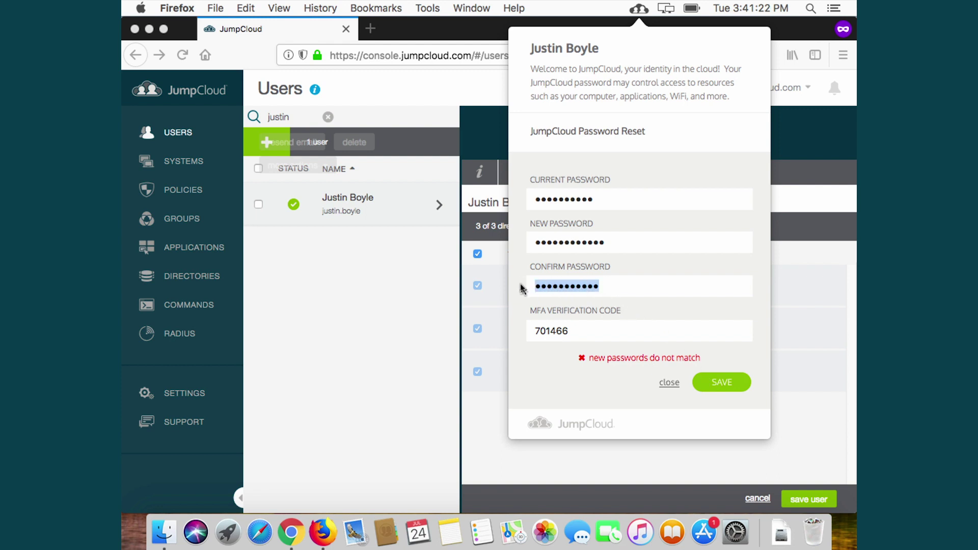
type("•••")
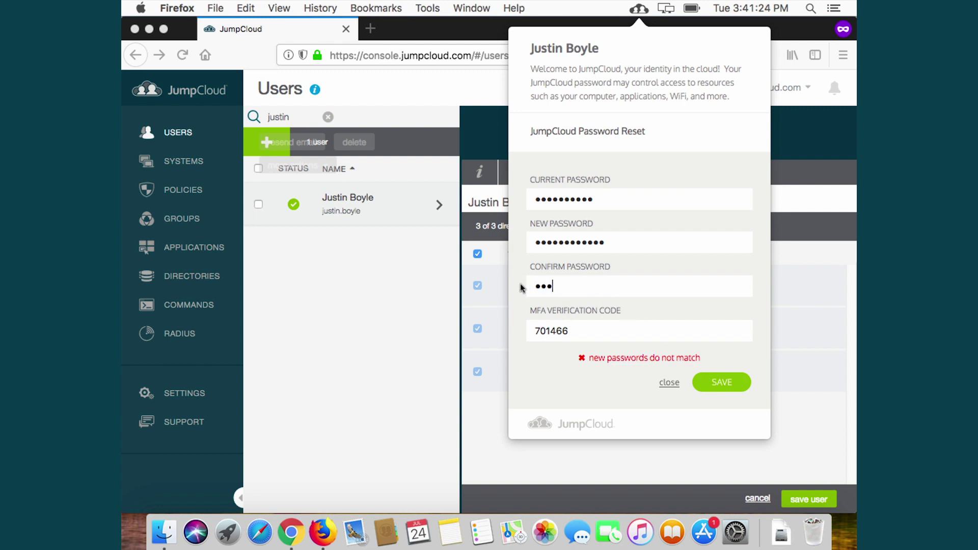
type("•••••••••")
double_click(586, 243)
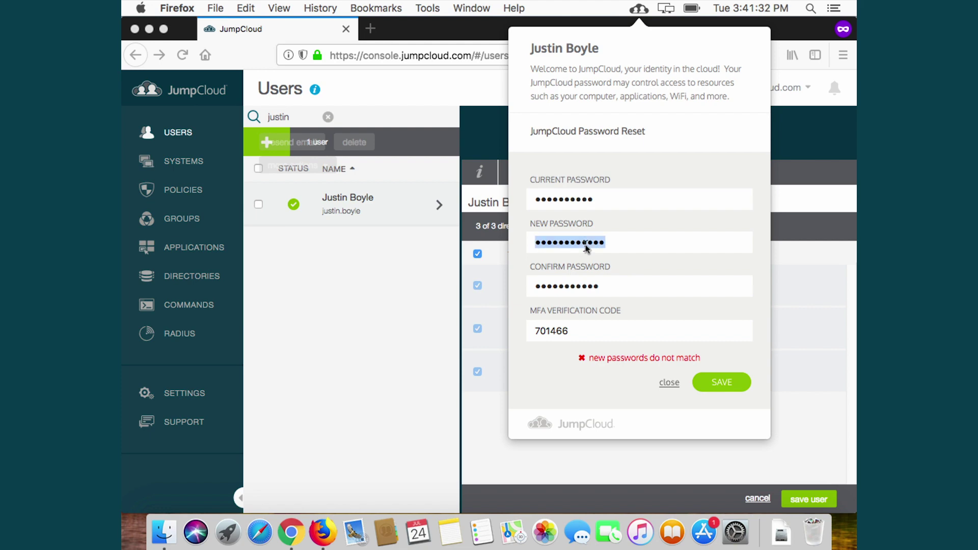
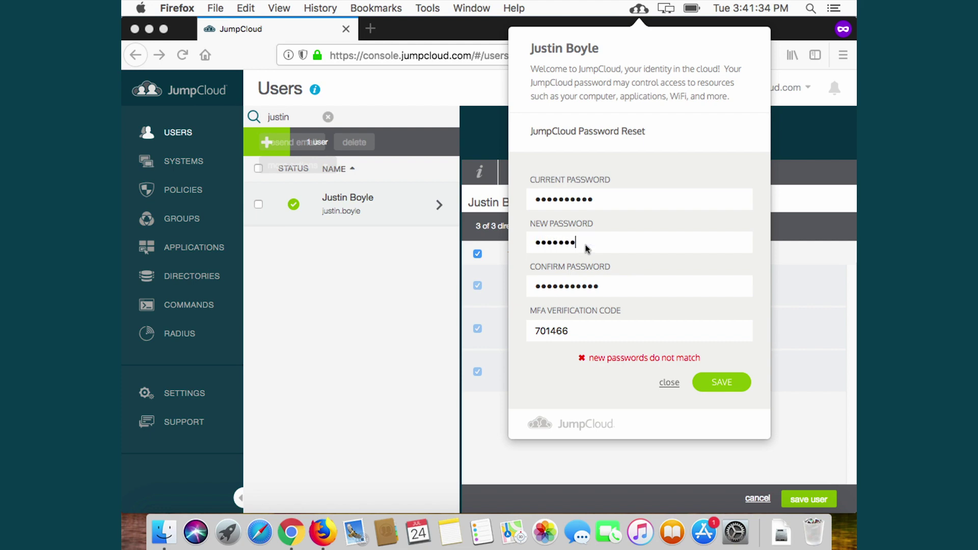
key("Tab")
left_click(725, 379)
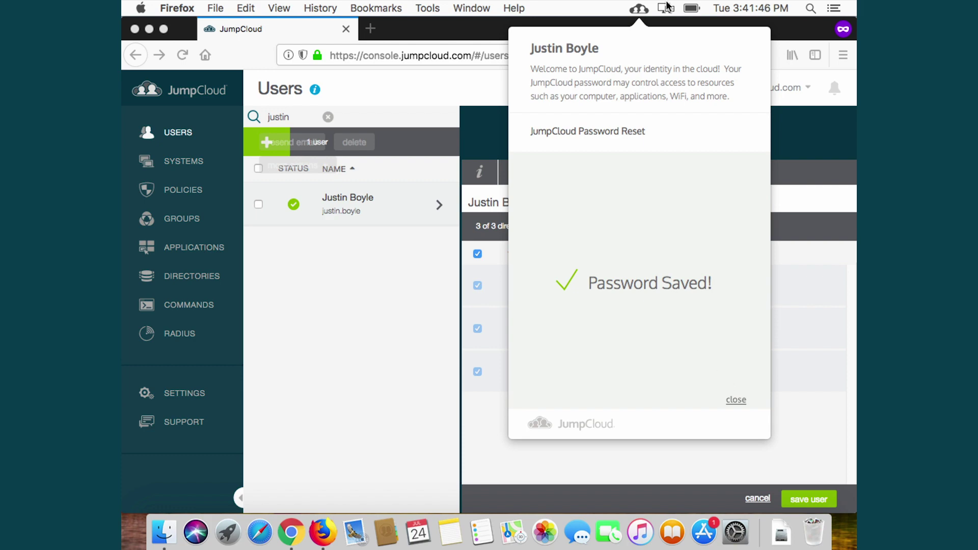
Dismiss the Password Saved confirmation, close the admin console and bring Google forward
left_click(473, 268)
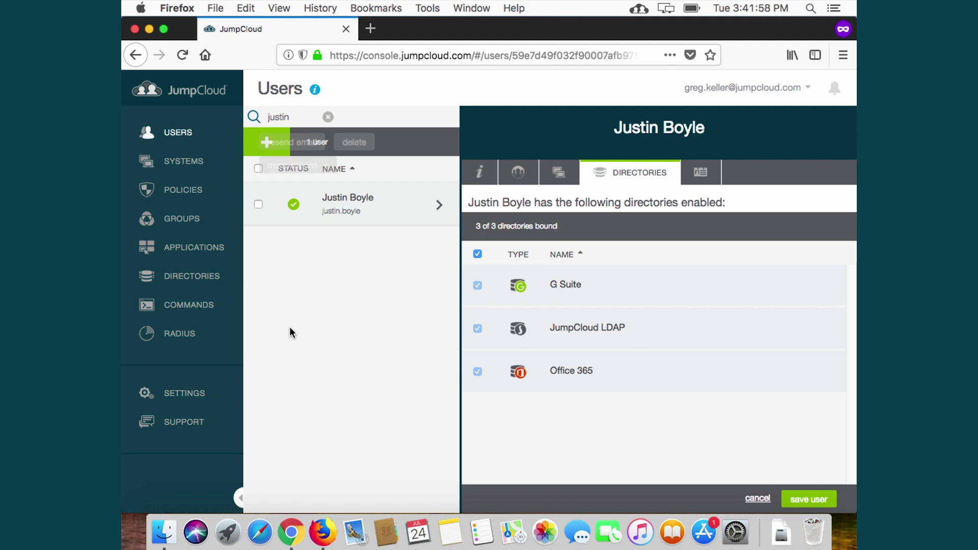
left_click(135, 30)
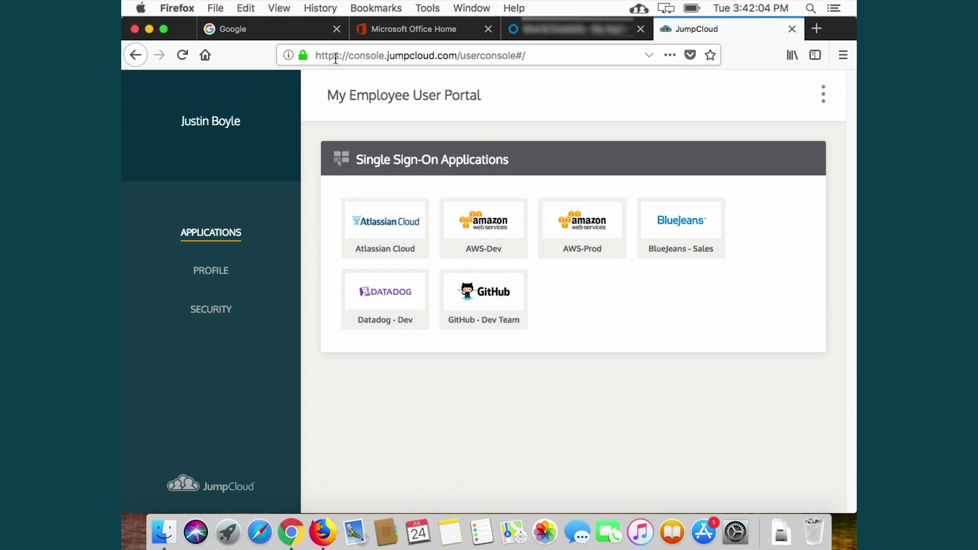
left_click(276, 30)
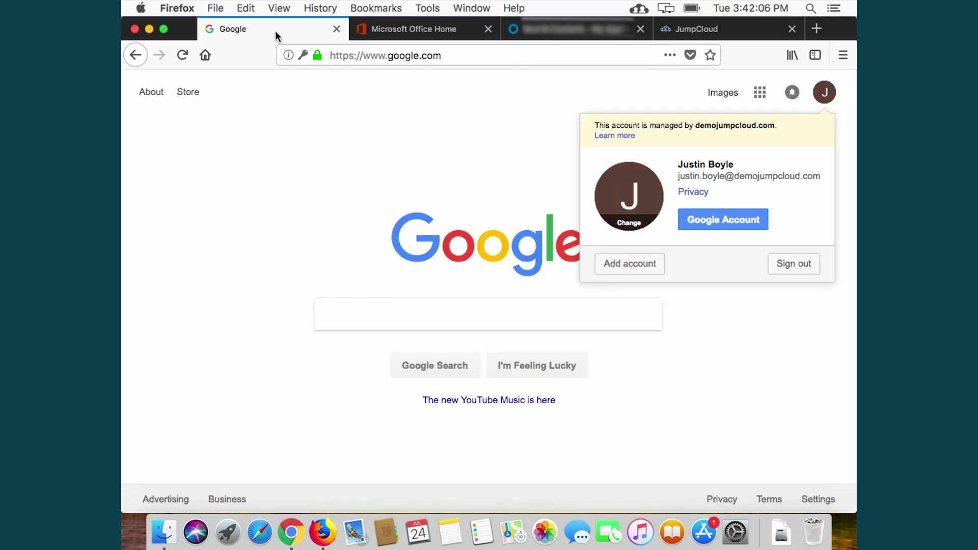
left_click(804, 264)
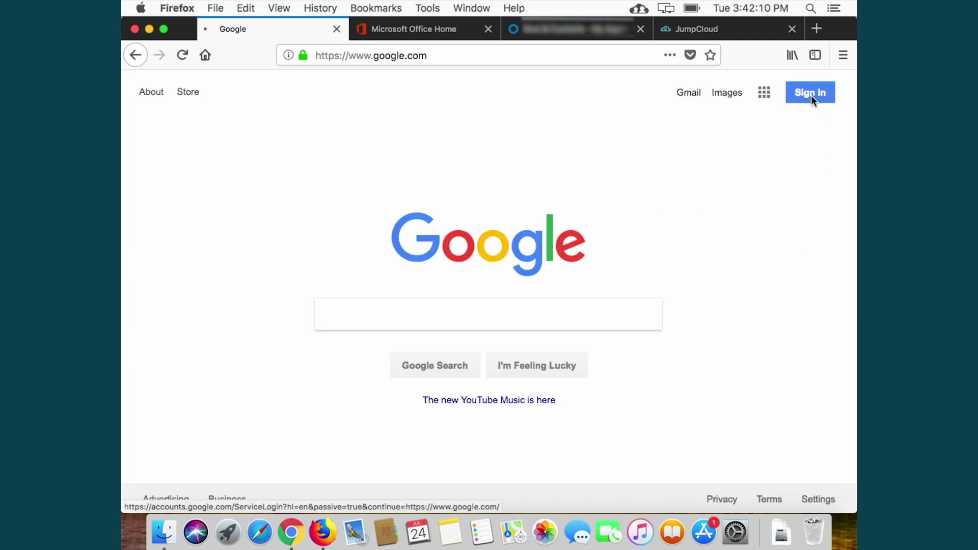
left_click(811, 95)
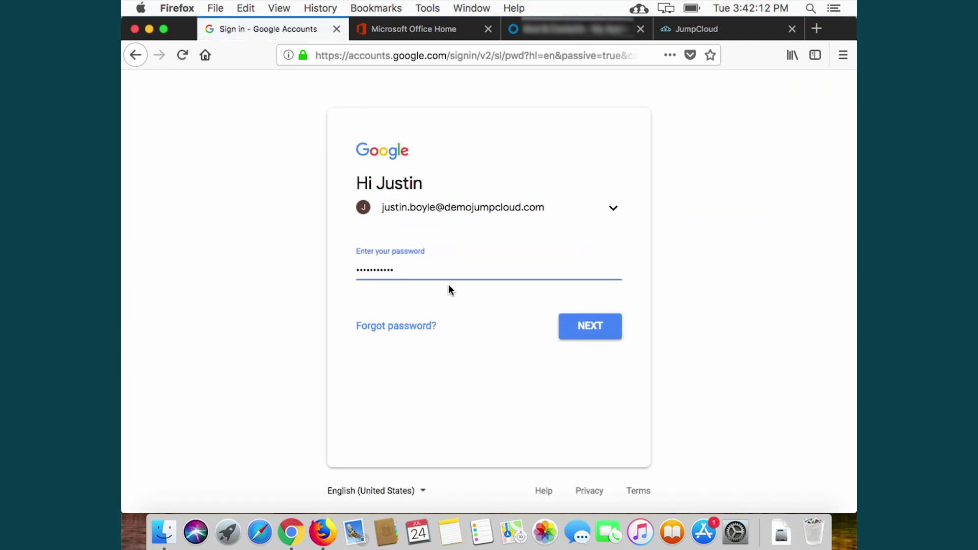
key("BackSpace")
key("BackSpace")
key("BackSpace")
type("a•••••")
type("•••••")
left_click(602, 323)
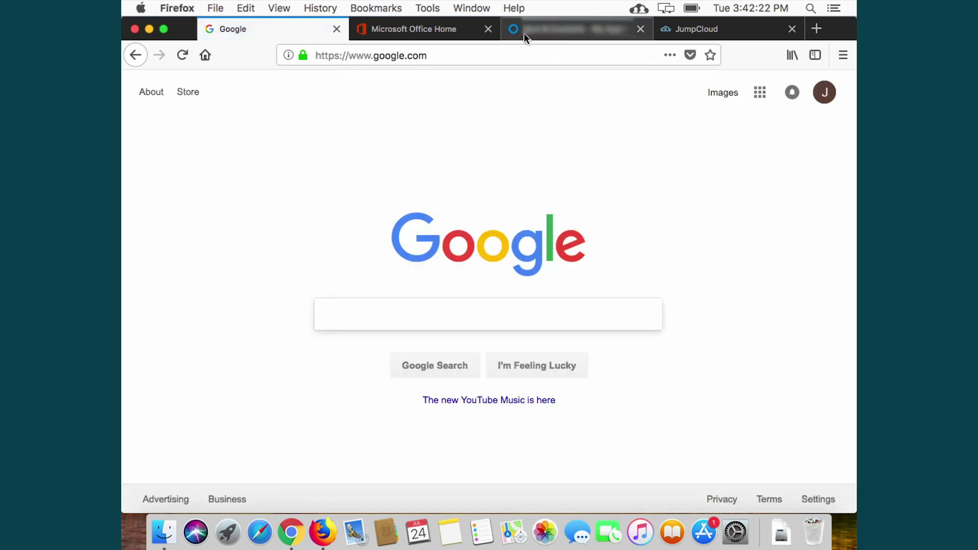
left_click(416, 36)
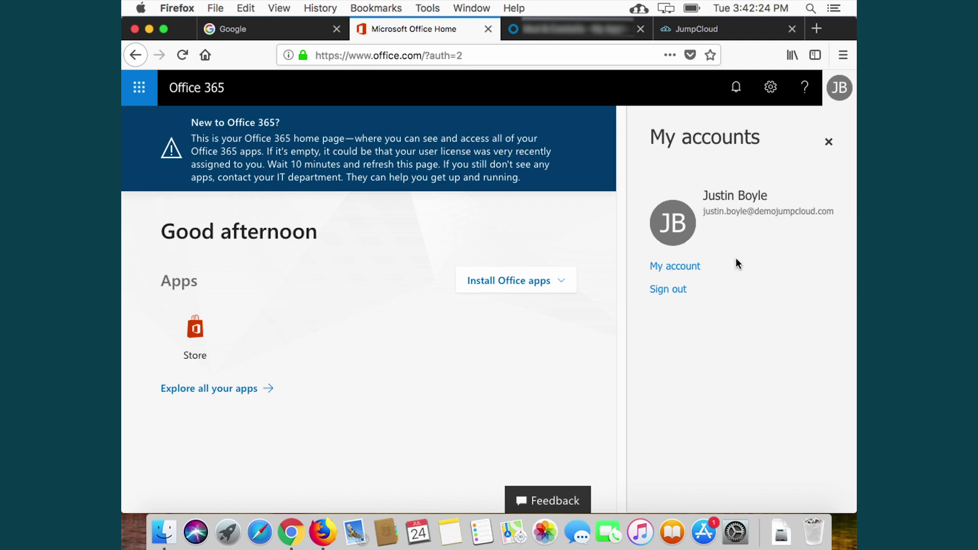
left_click(669, 290)
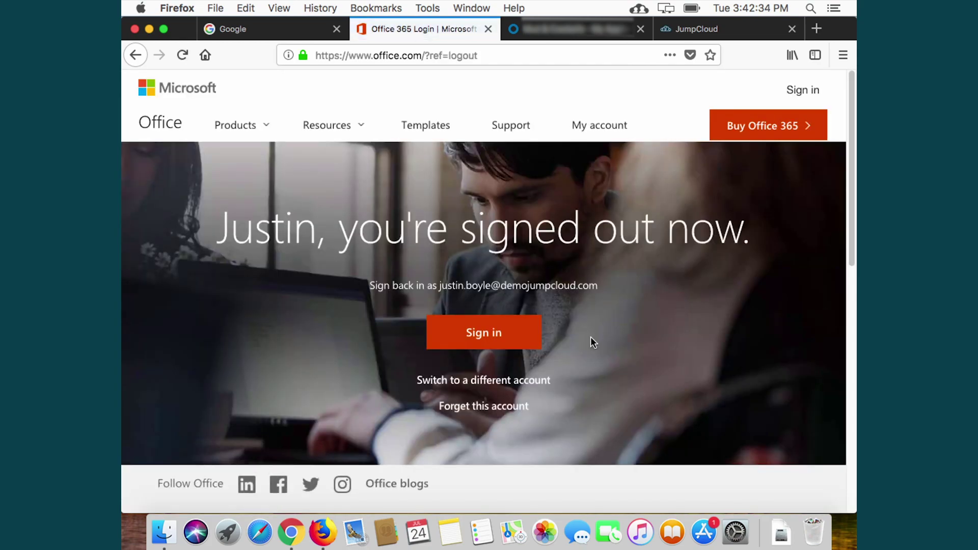
left_click(812, 96)
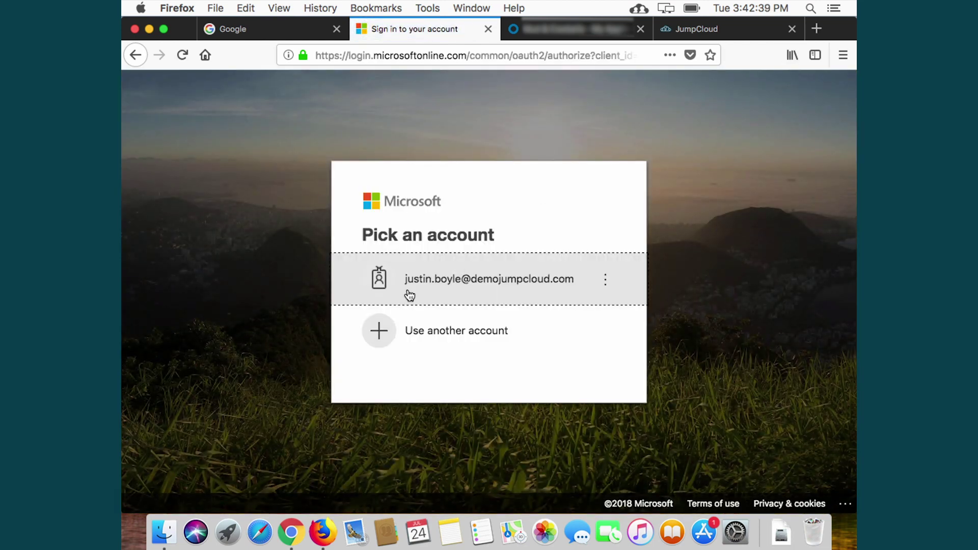
left_click(411, 295)
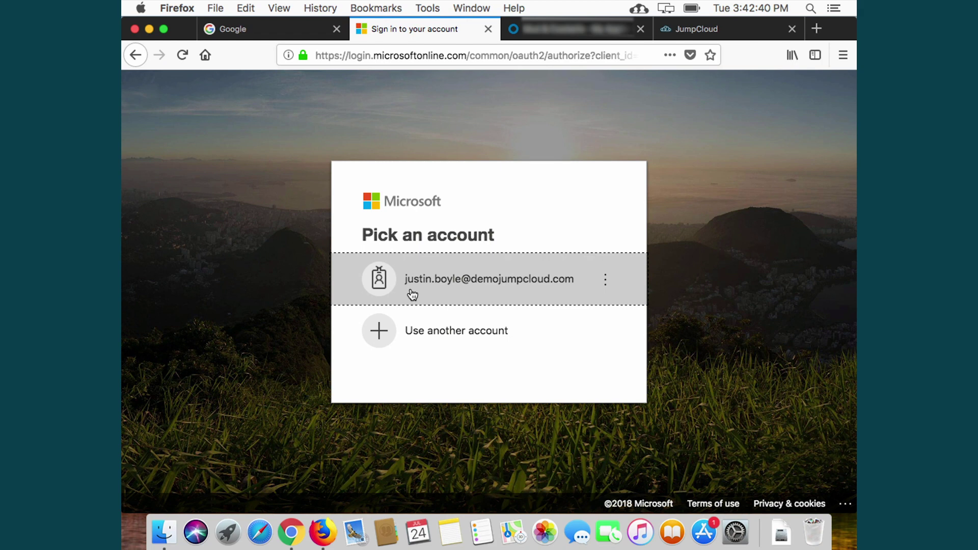
left_click(442, 298)
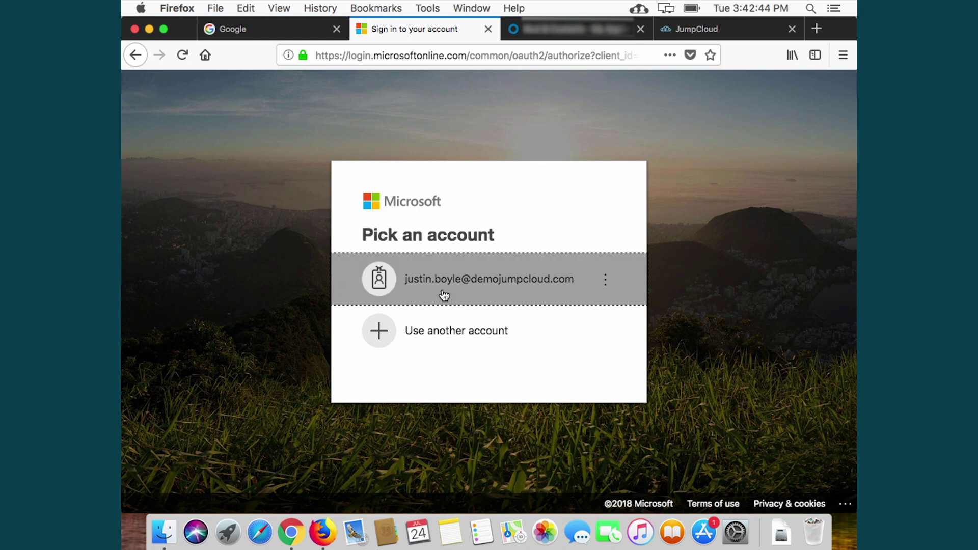
left_click(418, 293)
double_click(415, 294)
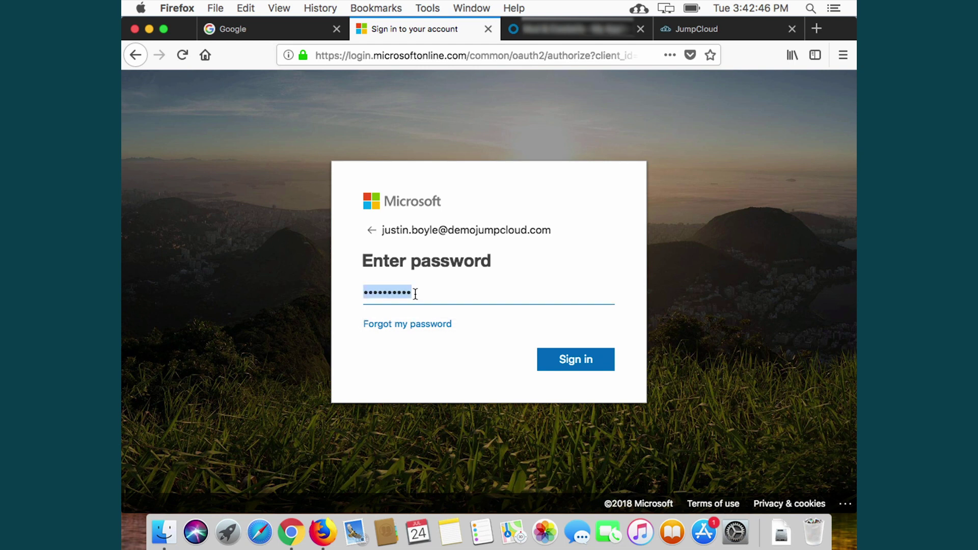
type("••")
type("•••••••••")
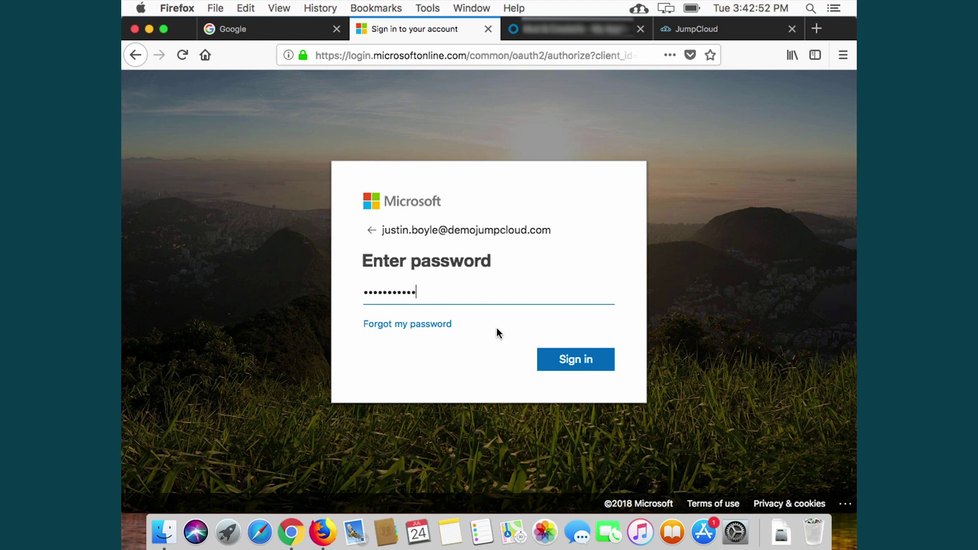
left_click(574, 362)
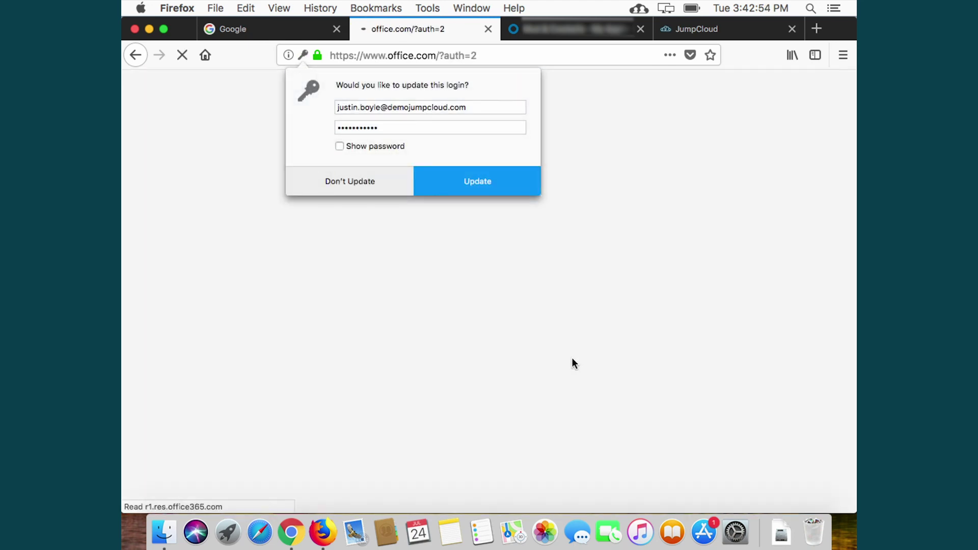
Sign in to Okta with Justin's new password and update Firefox's saved login
left_click(598, 34)
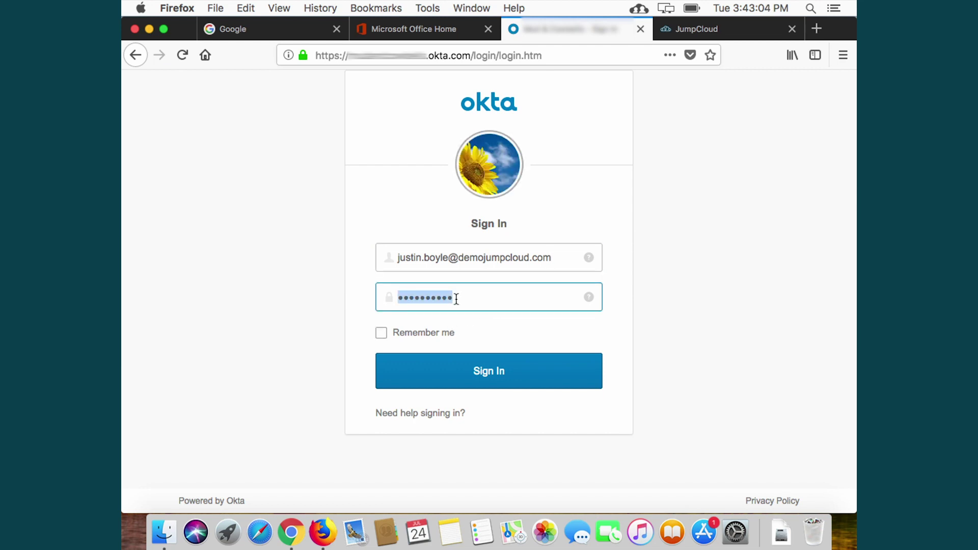
type("•••••")
type("•••••••")
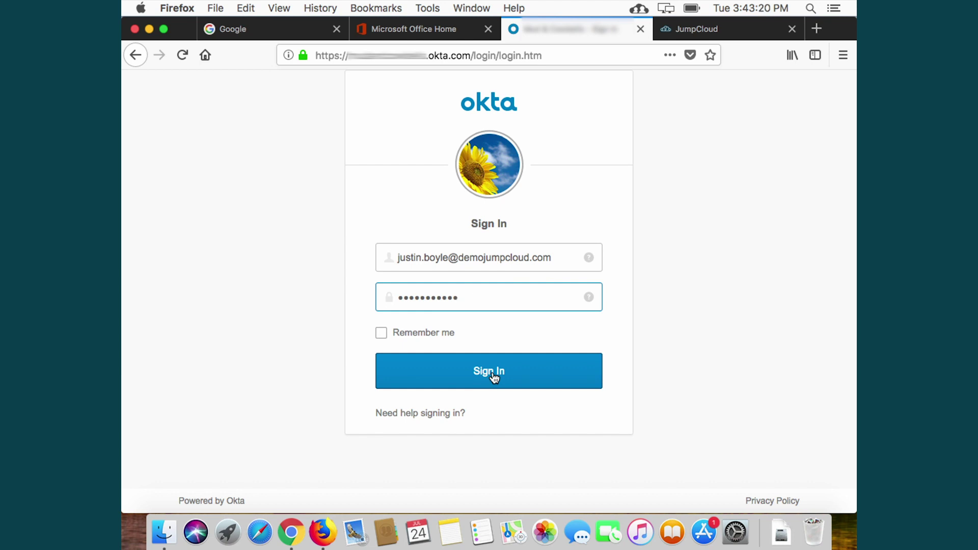
left_click(492, 375)
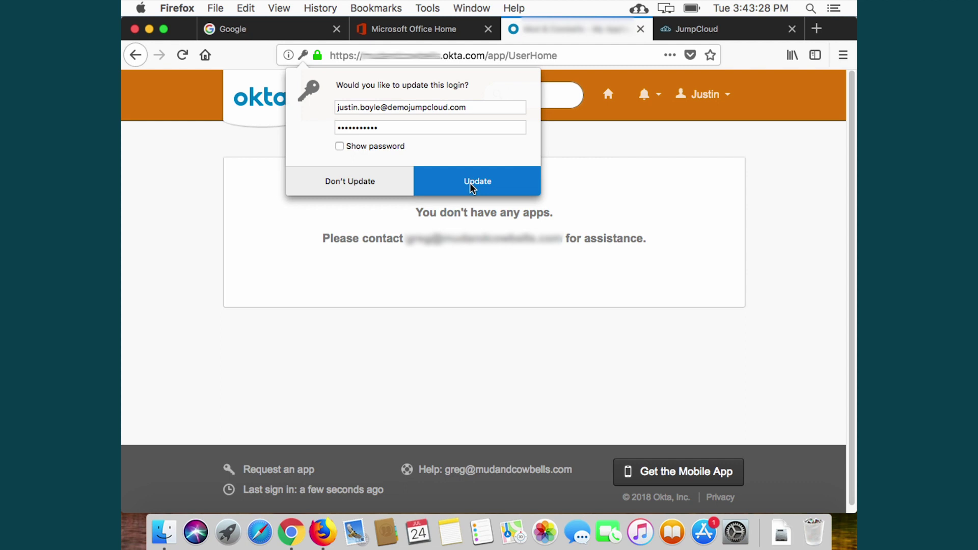
left_click(650, 129)
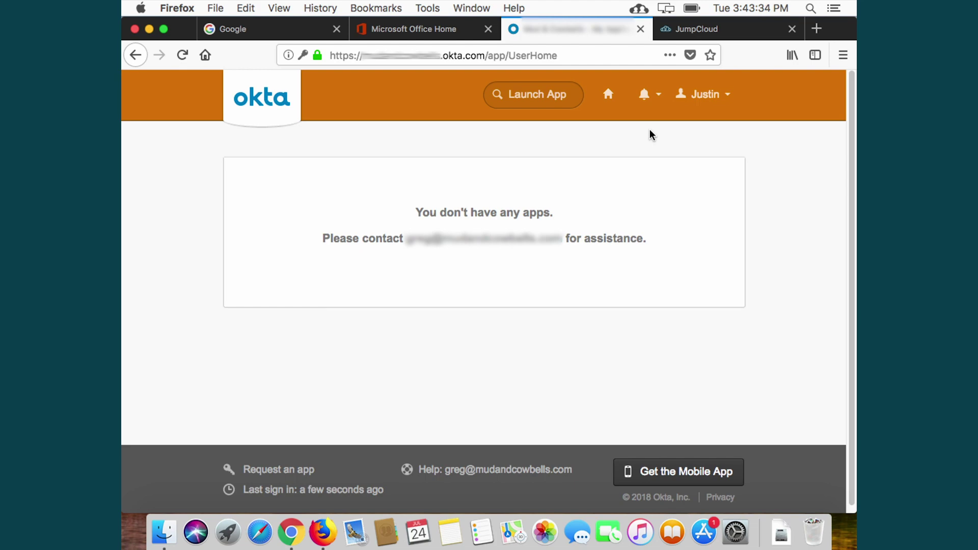
Launch the AWS-Prod tile from the JumpCloud user portal's Single Sign-On Applications
left_click(700, 31)
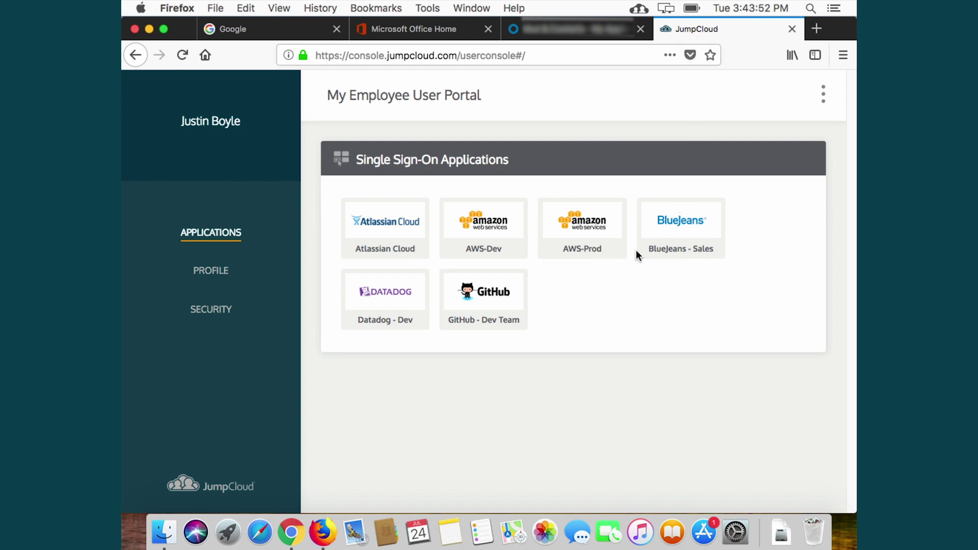
left_click(579, 221)
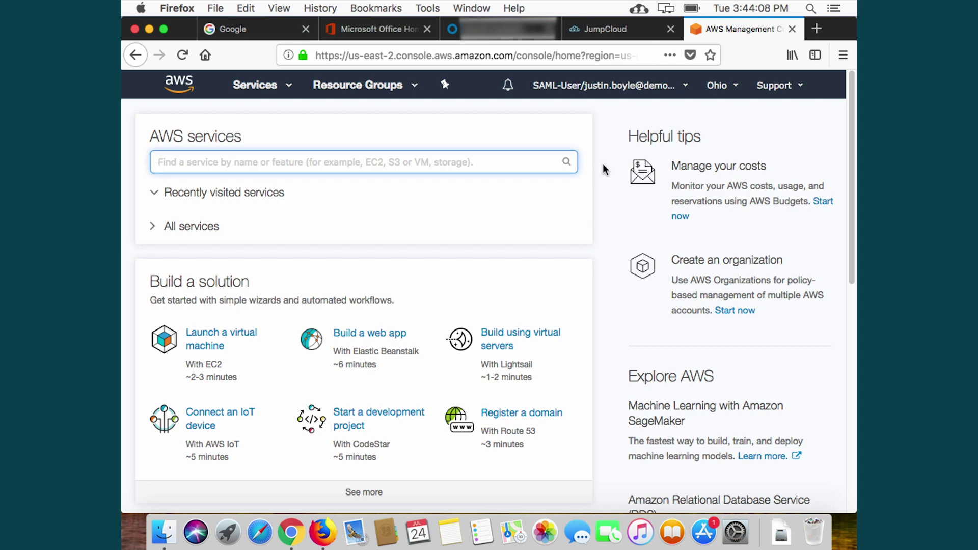
Open the JumpCloud menu-bar Password Reset panel over the AWS console
left_click(639, 9)
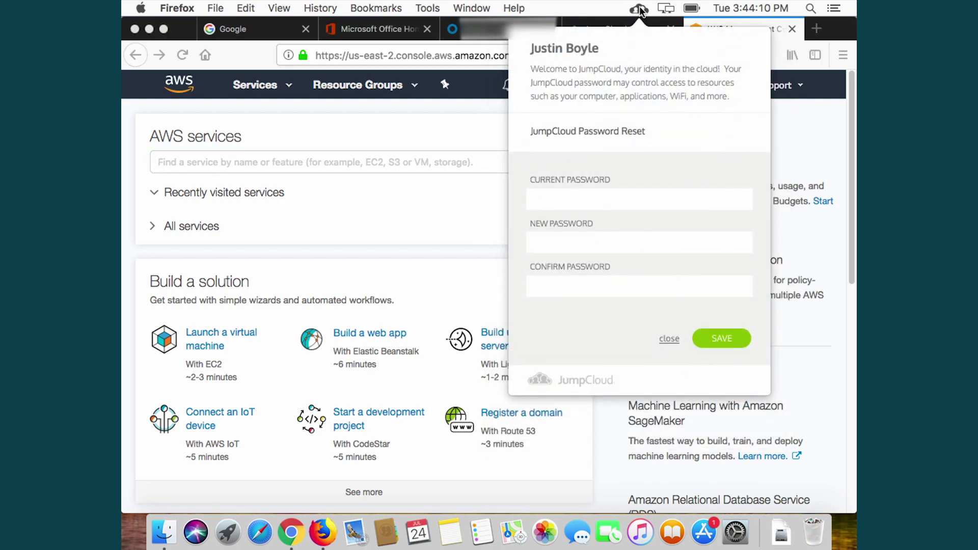